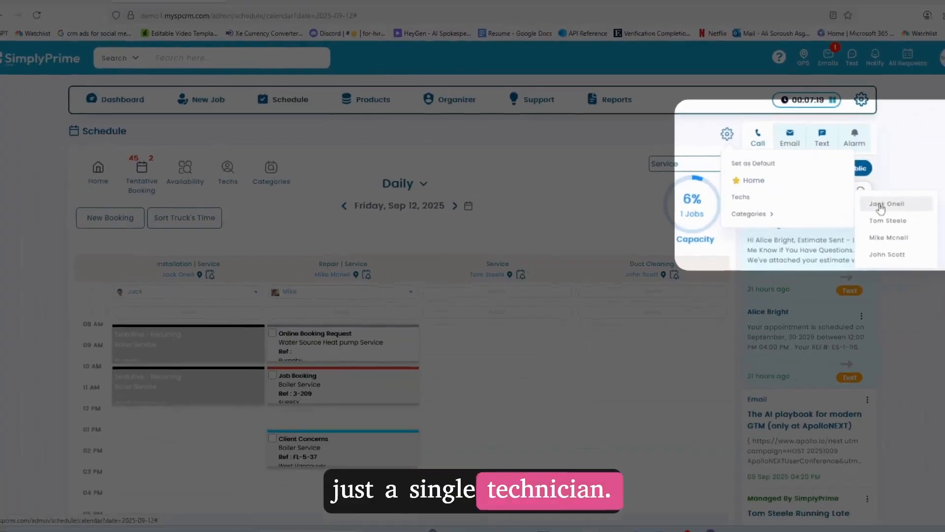
left_click(929, 199)
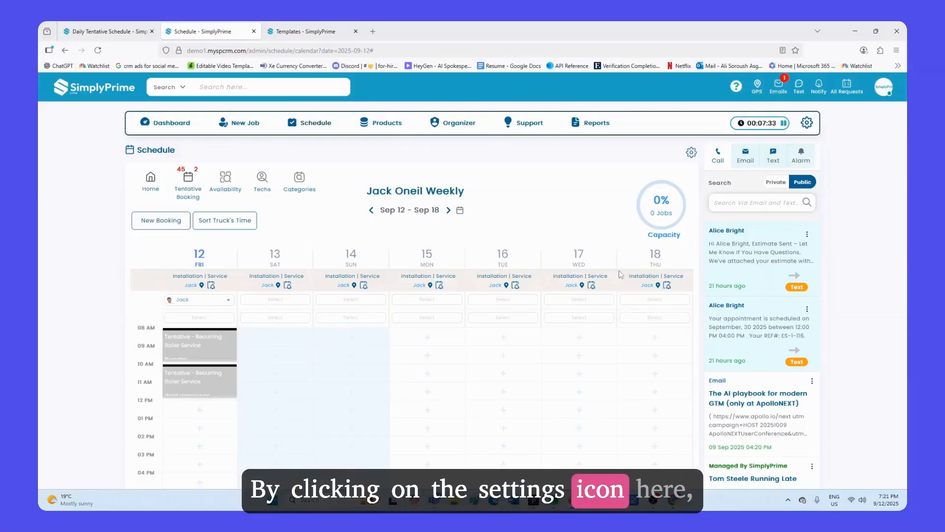
left_click(691, 153)
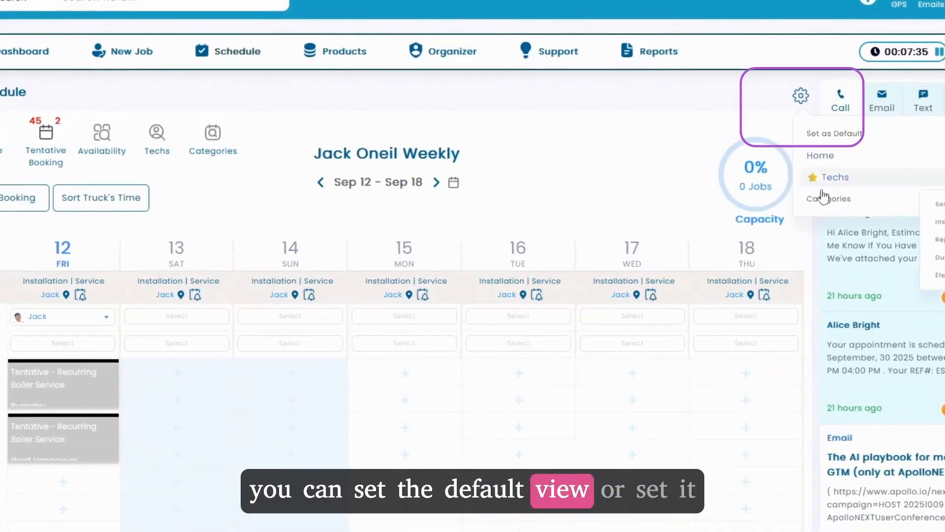
mouse_move(817, 199)
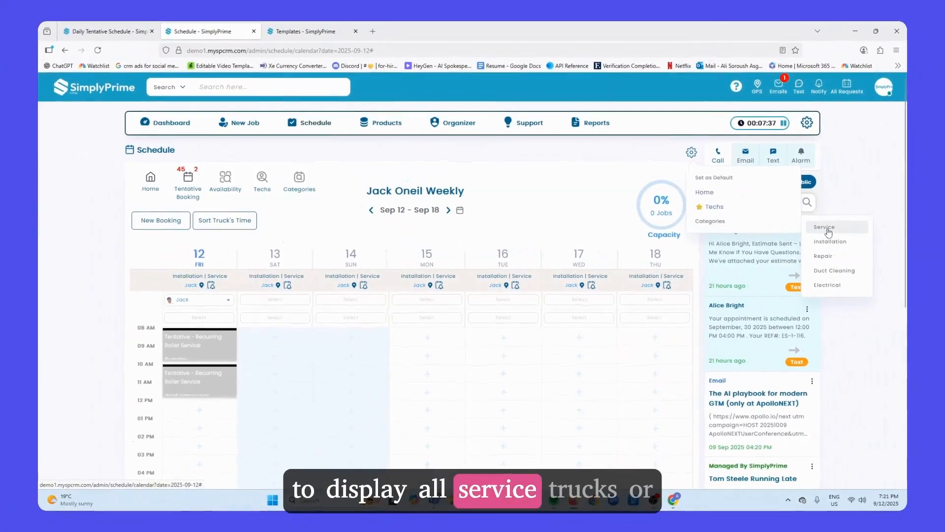
left_click(830, 229)
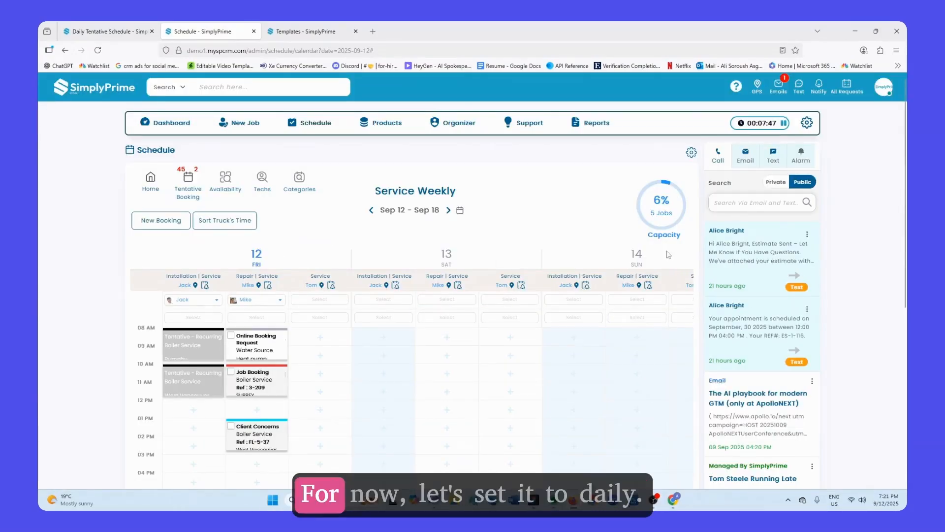
Step: Set the Home default view to Daily
left_click(691, 152)
mouse_move(706, 193)
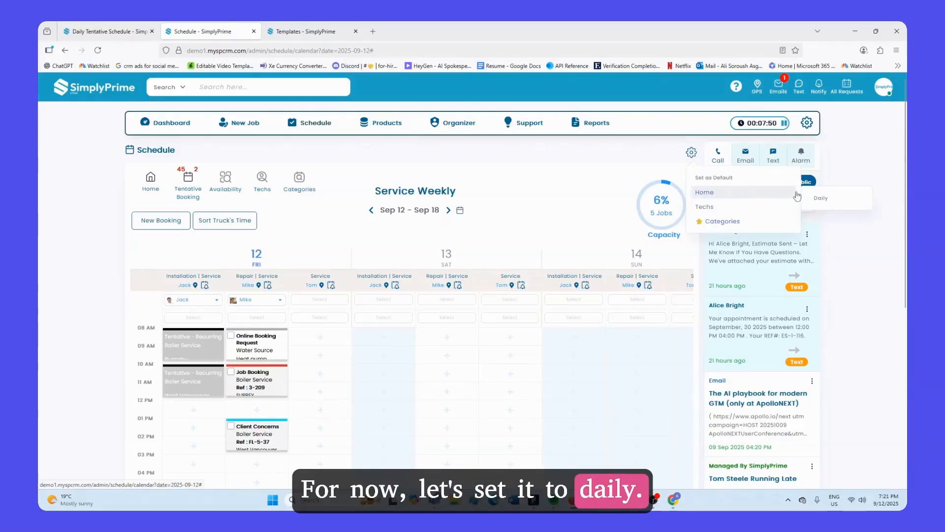
left_click(819, 198)
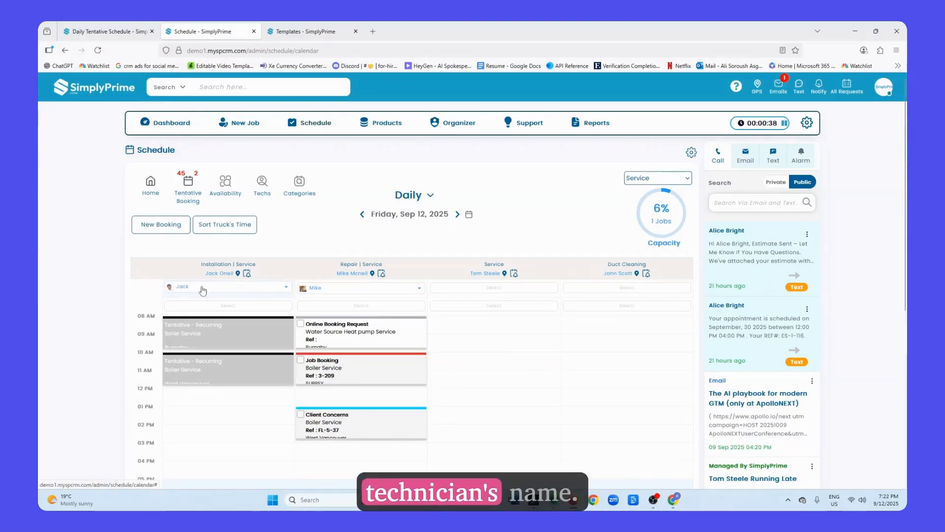
Step: Assign Tom as helper on Jack's Installation | Service column
left_click(216, 306)
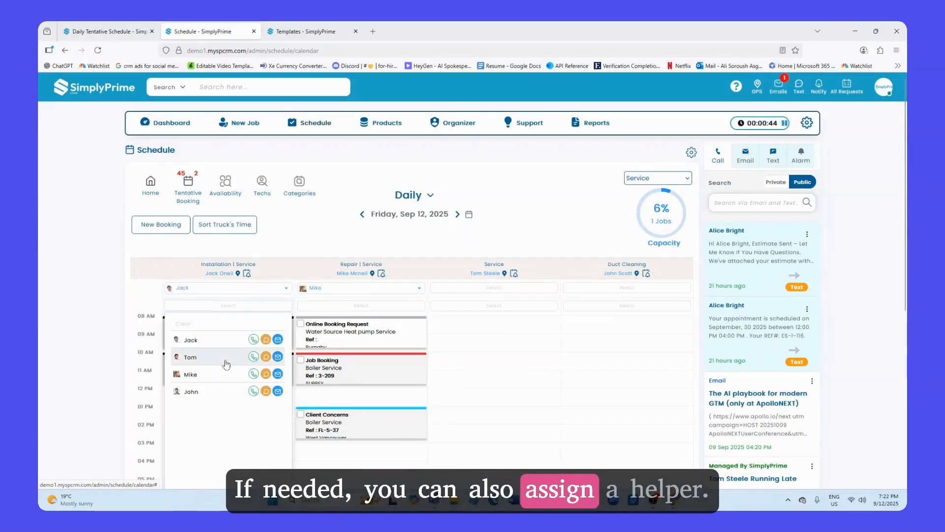
left_click(226, 363)
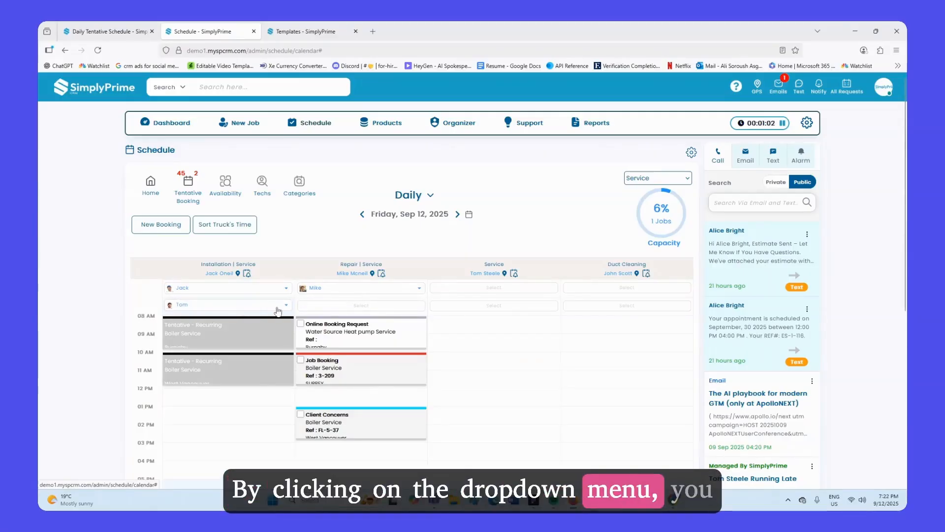
Step: Clear the helper selection on Jack's column
left_click(279, 311)
left_click(226, 331)
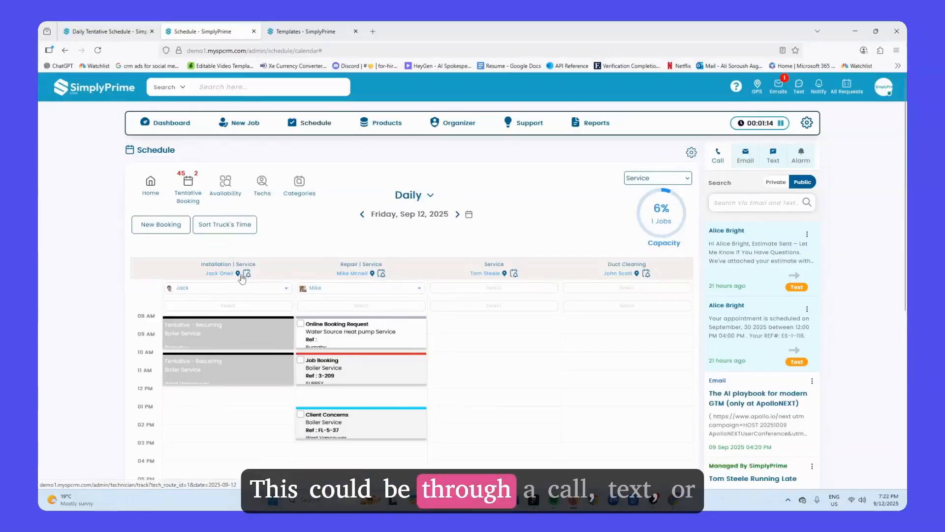
left_click(251, 296)
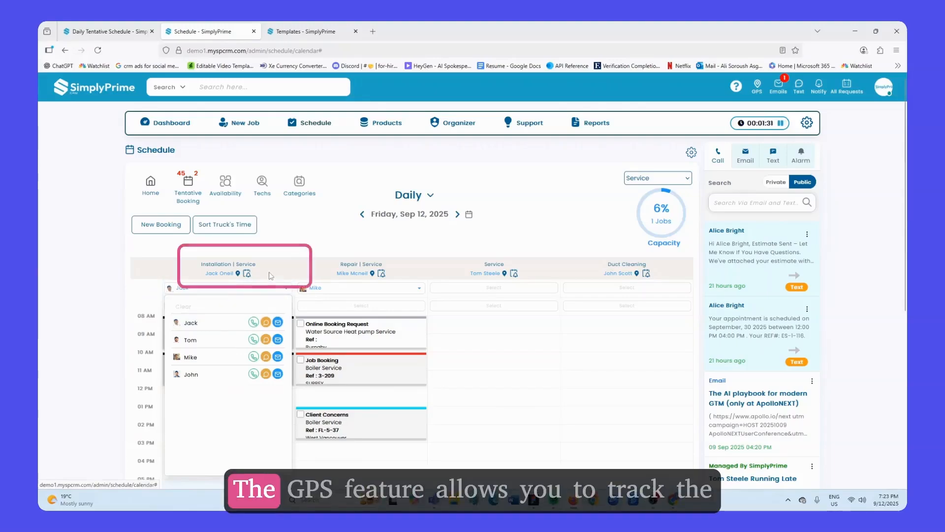
left_click(245, 278)
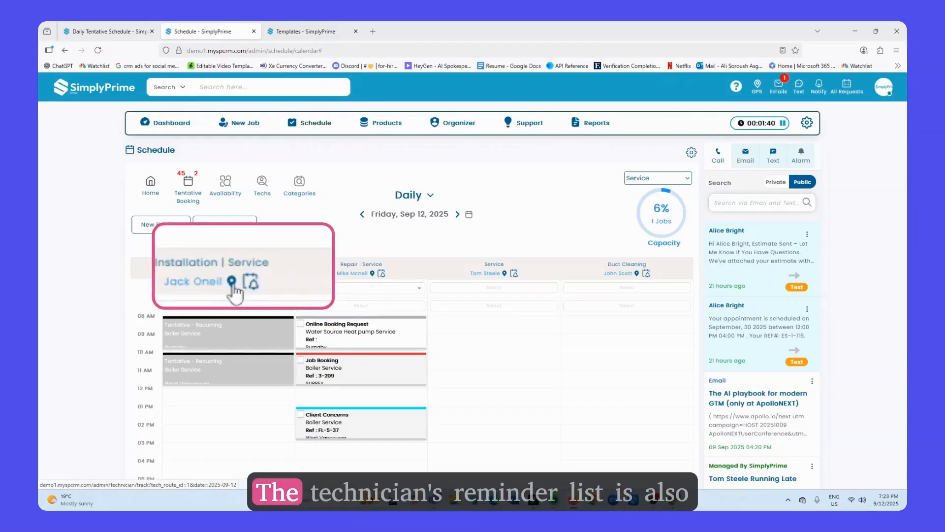
left_click(247, 274)
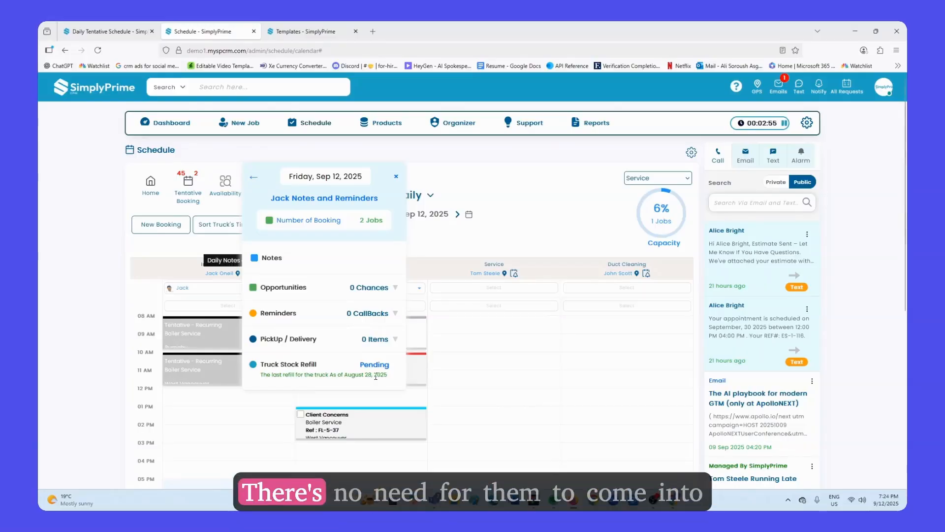
left_click(396, 176)
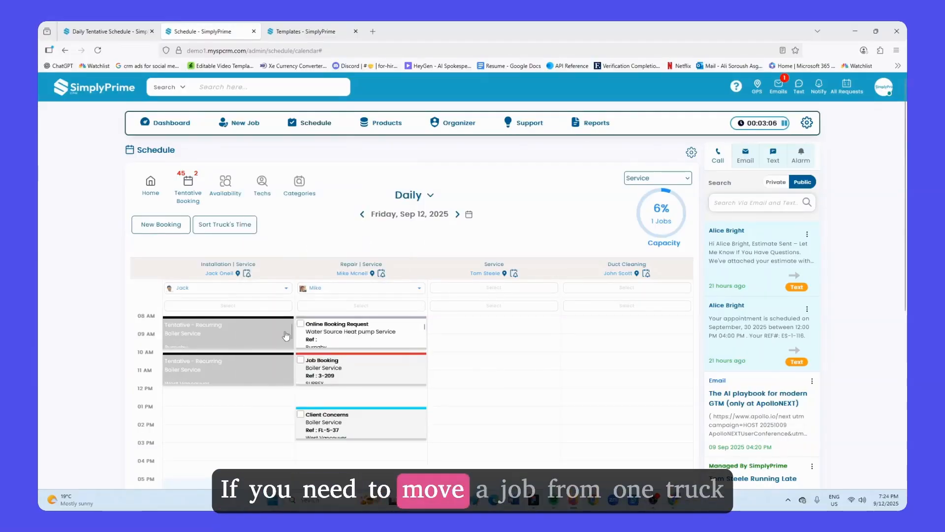
left_click_drag(328, 333, 472, 333)
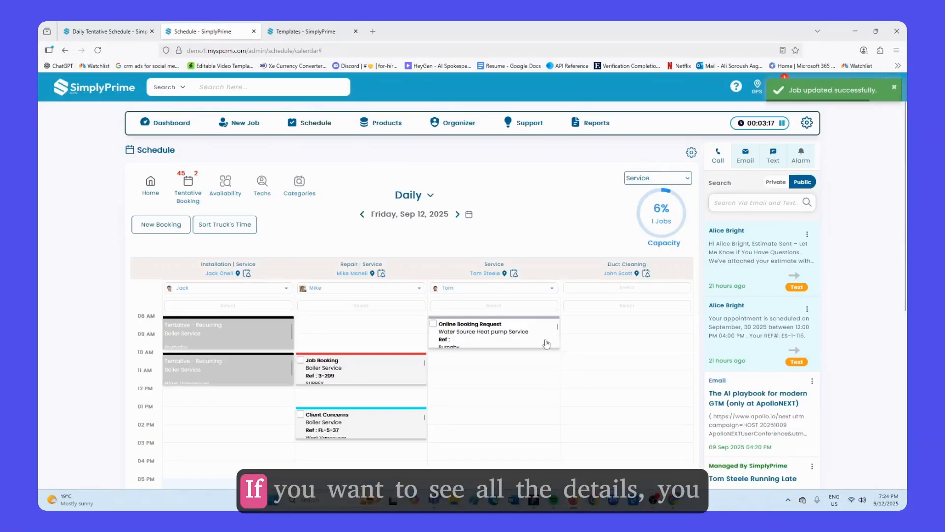
Step: Expand the Online Booking Request card to view its full details, then collapse it
scroll(557, 347, "down", 1)
left_click_drag(551, 348, 539, 466)
scroll(512, 374, "down", 3)
scroll(537, 419, "up", 2)
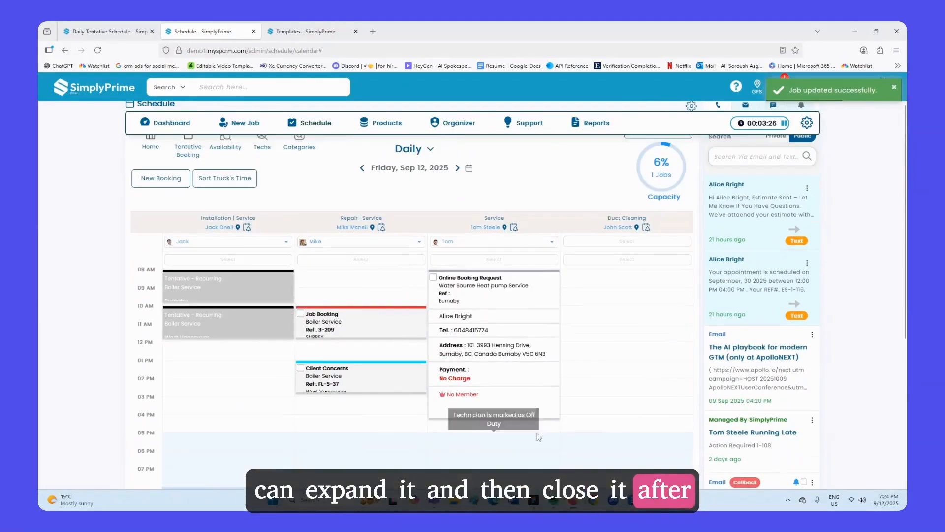
left_click_drag(536, 409, 557, 281)
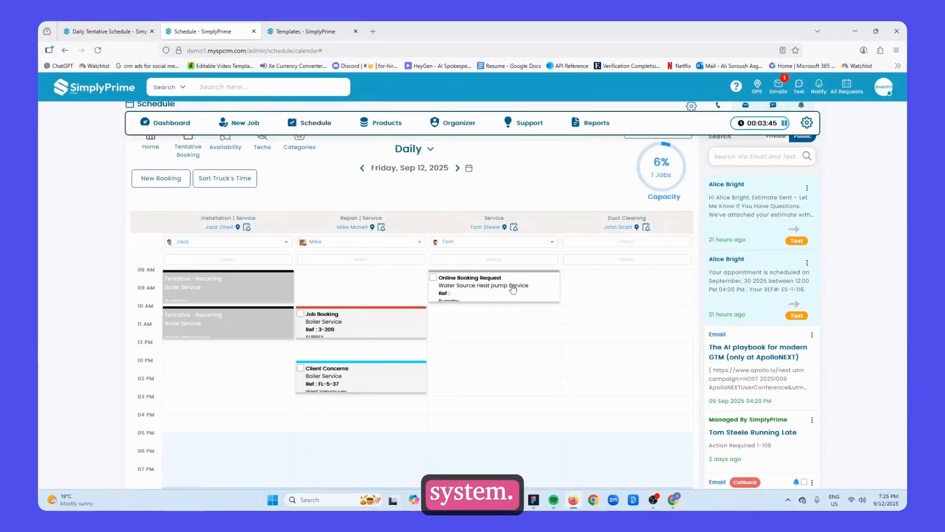
left_click_drag(376, 329, 616, 326)
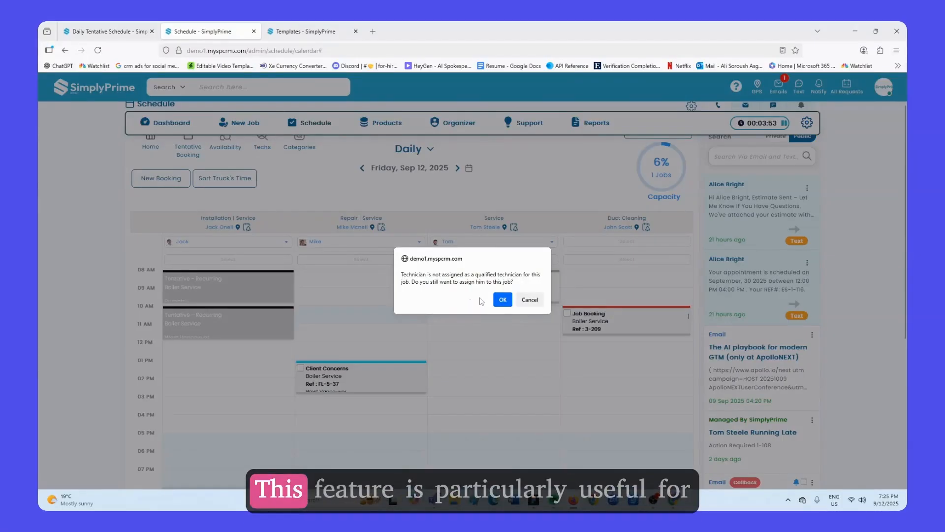
left_click(530, 300)
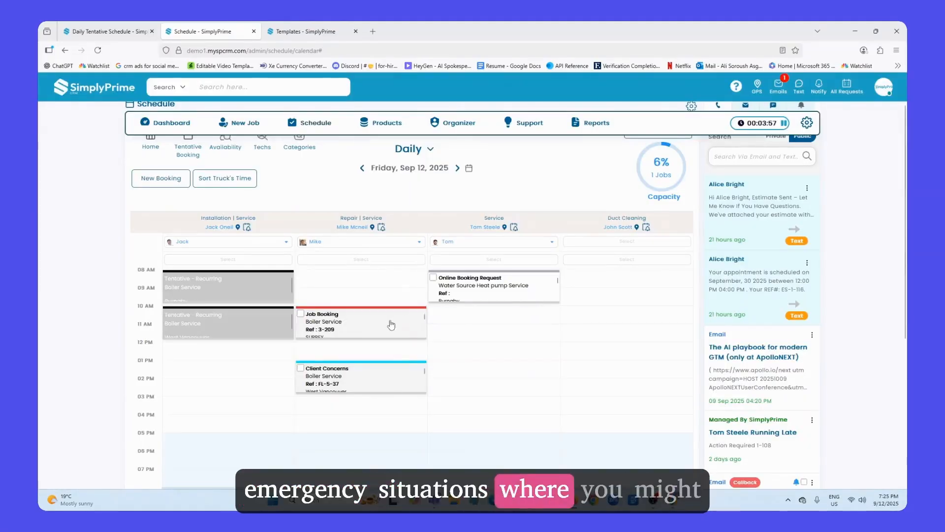
left_click_drag(388, 325, 520, 318)
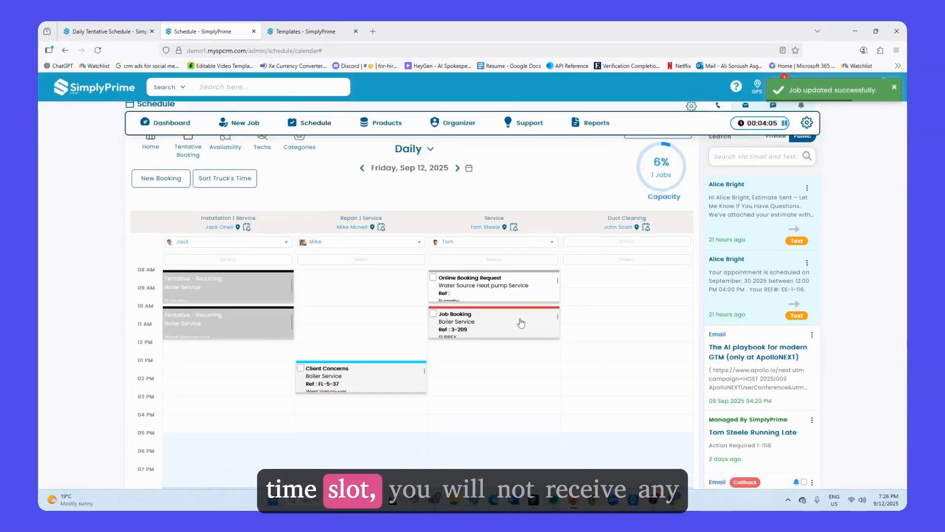
left_click_drag(522, 323, 521, 357)
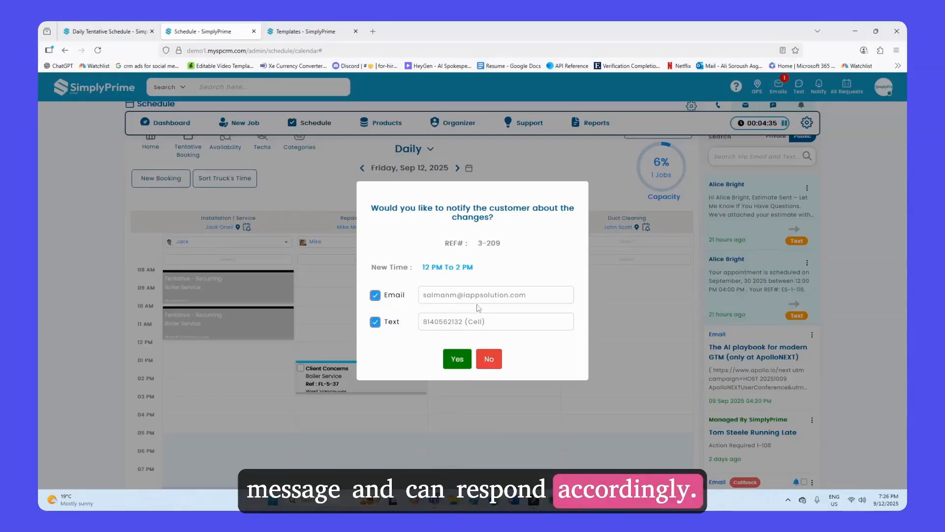
left_click(484, 359)
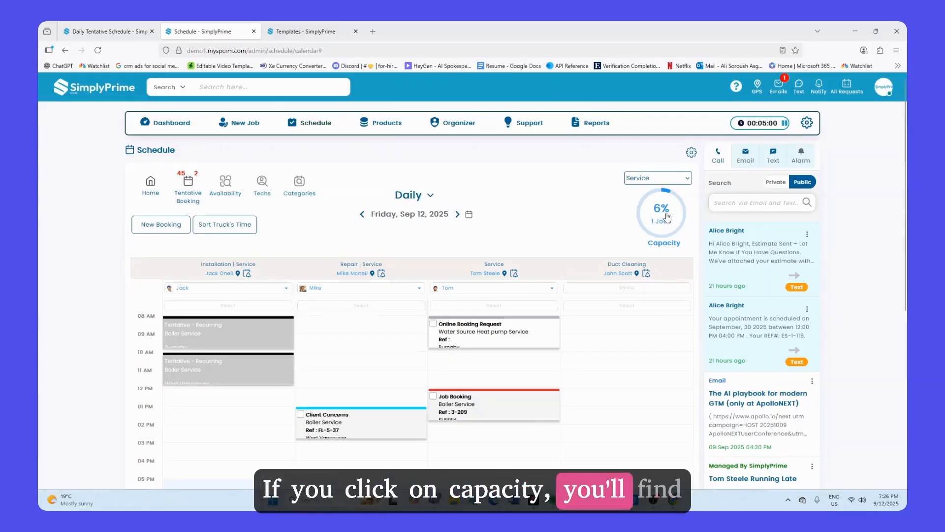
Step: Open the capacity breakdown and the required-jobs list per technician, then close it
left_click(666, 213)
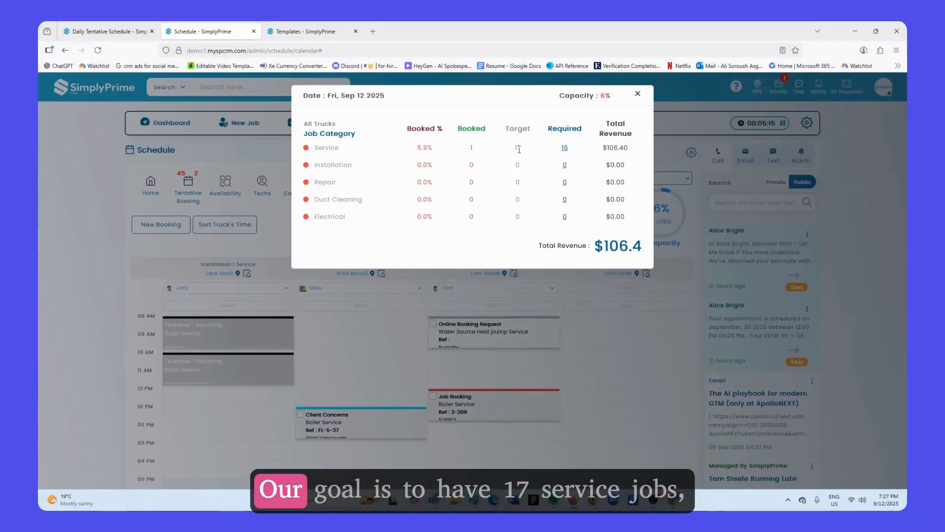
left_click(565, 149)
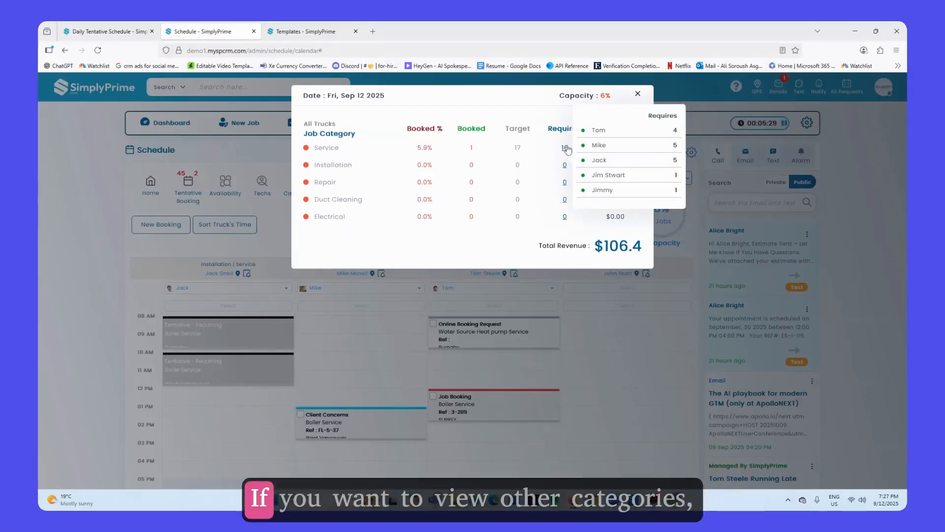
left_click(637, 94)
Step: Switch the job category filter to Installation
left_click(679, 180)
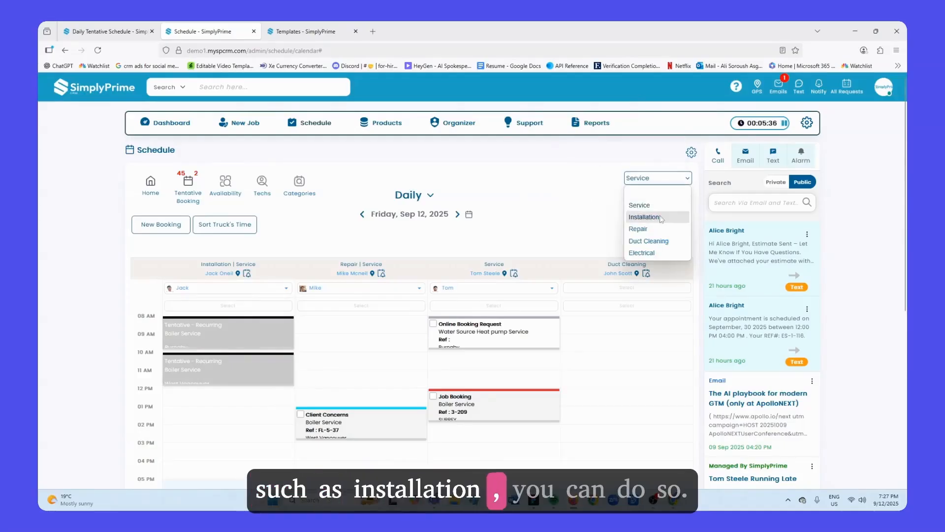
left_click(644, 217)
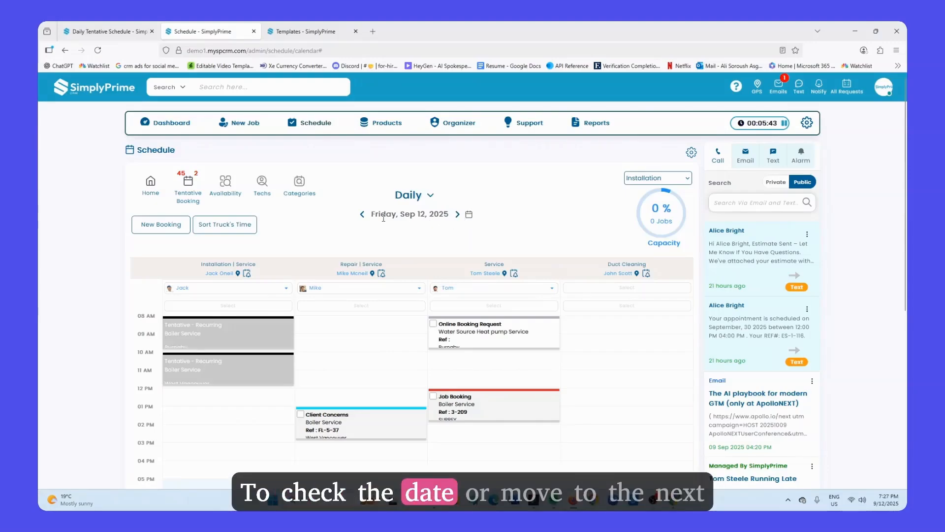
Step: Step to the next day and back to Friday, Sep 12, 2025
left_click(458, 215)
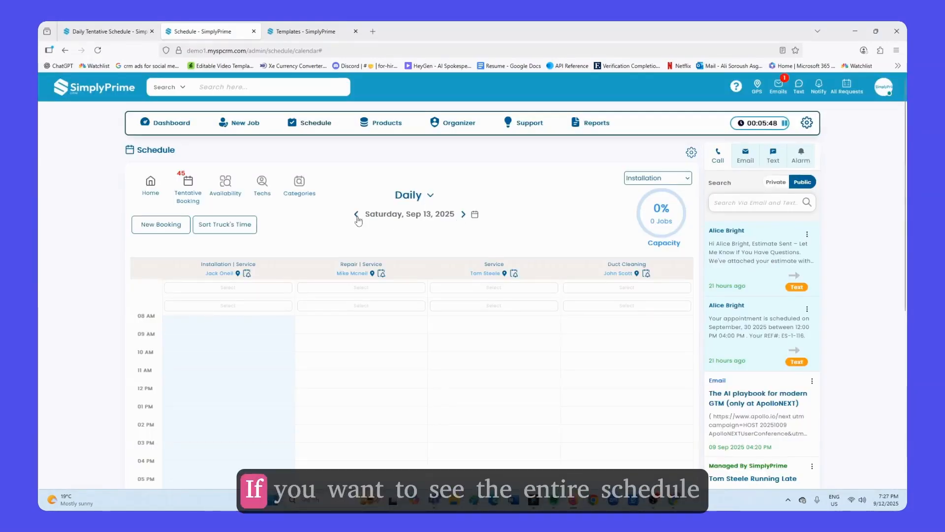
left_click(356, 215)
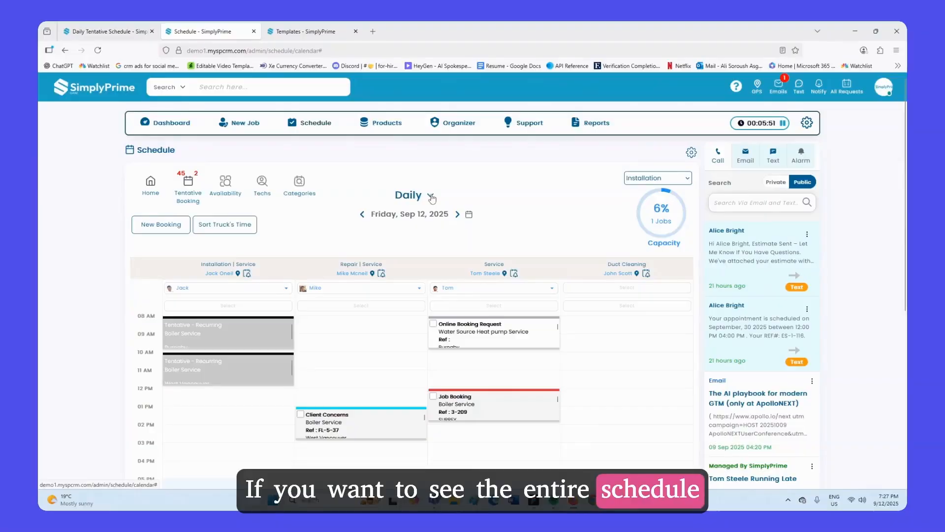
Step: Switch to the Weekly schedule, scroll across it, and return to the Daily view
left_click(431, 197)
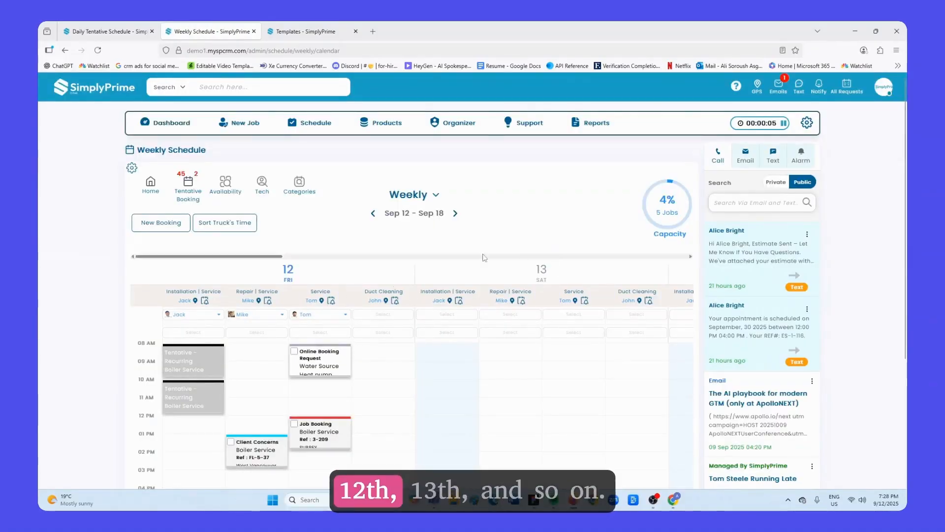
left_click_drag(279, 257, 234, 266)
left_click(436, 195)
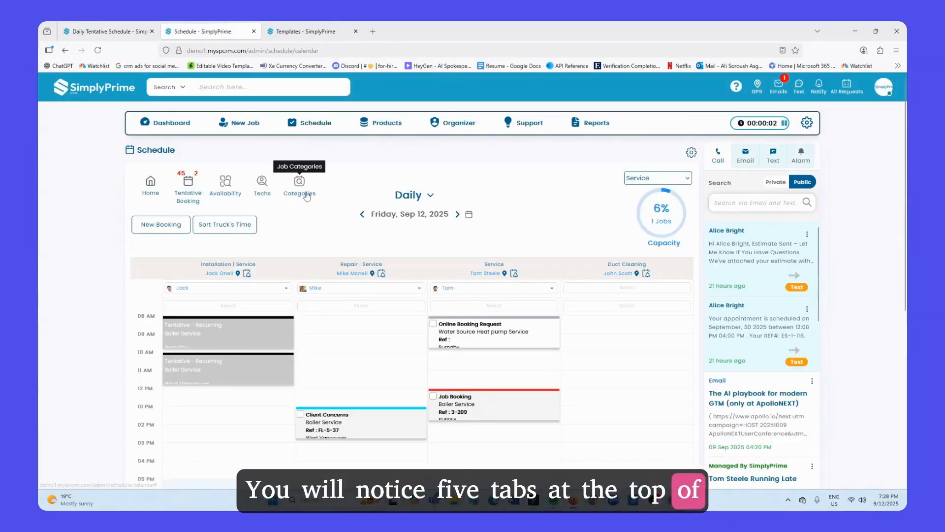
Step: Open the Tentative Booking schedule and return to the Schedule page
left_click(151, 192)
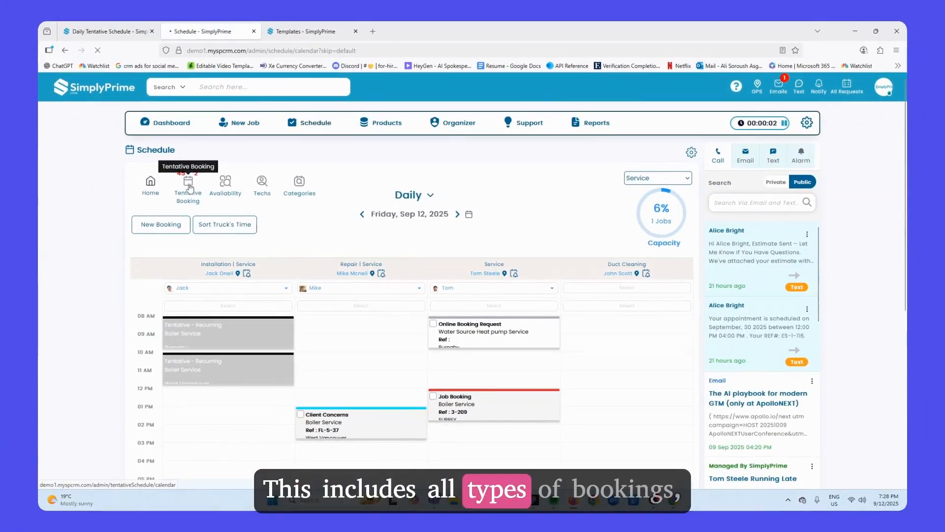
left_click(189, 186)
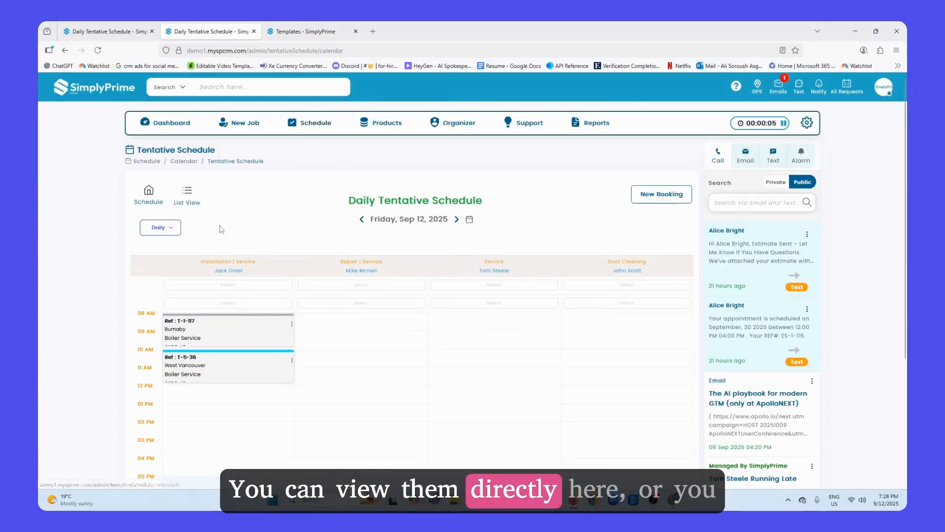
left_click(148, 203)
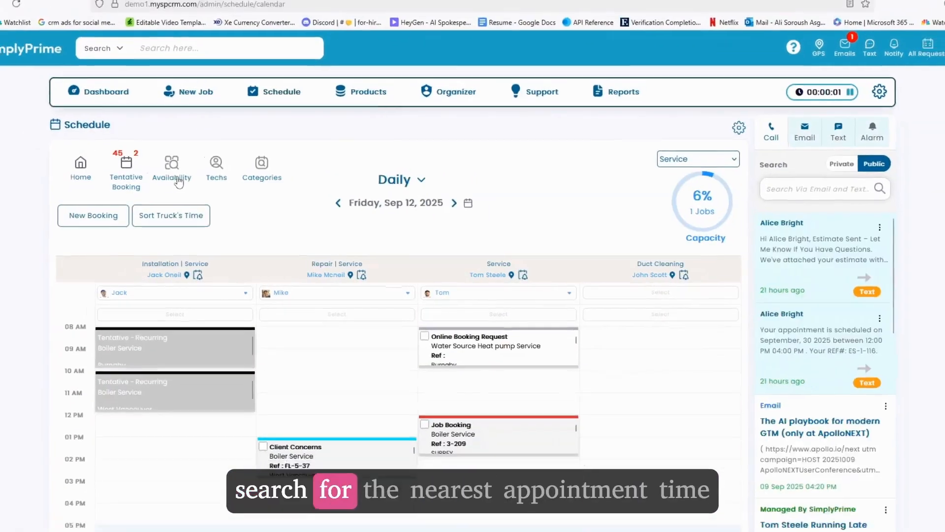
left_click(177, 181)
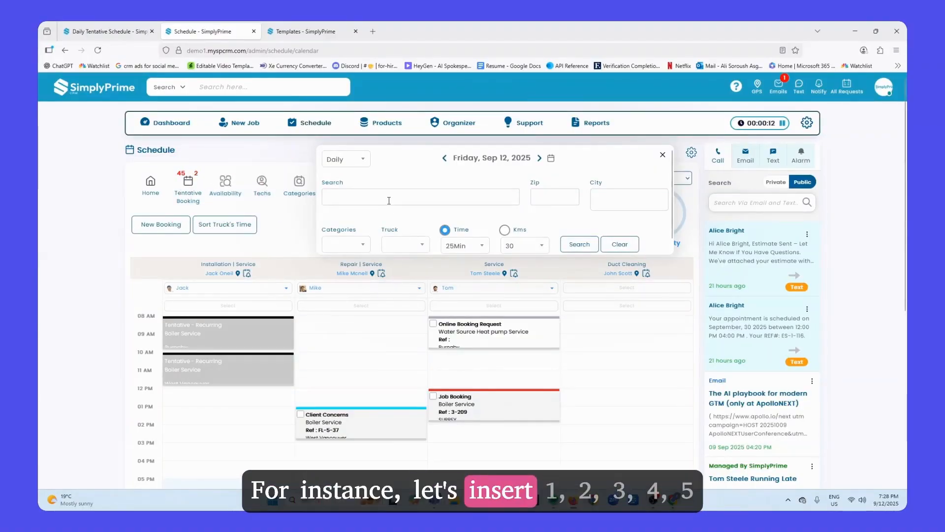
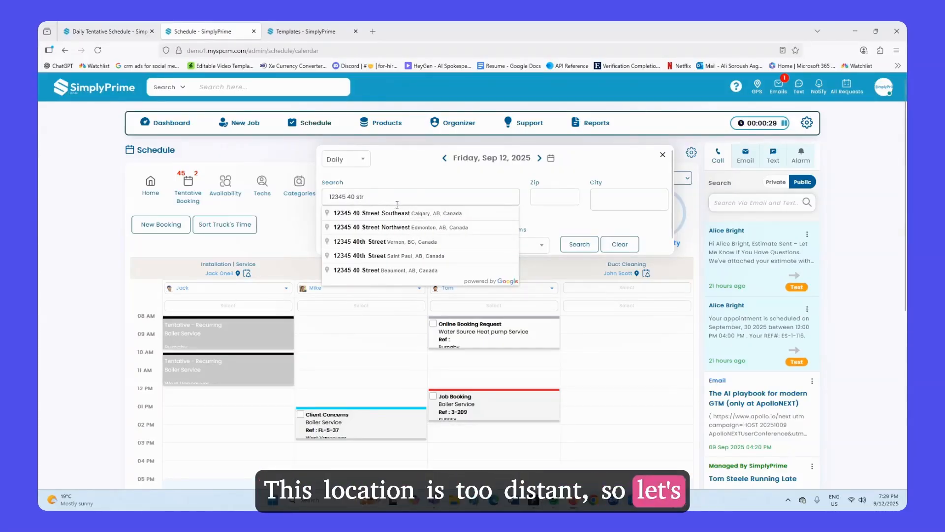
key("BackSpace")
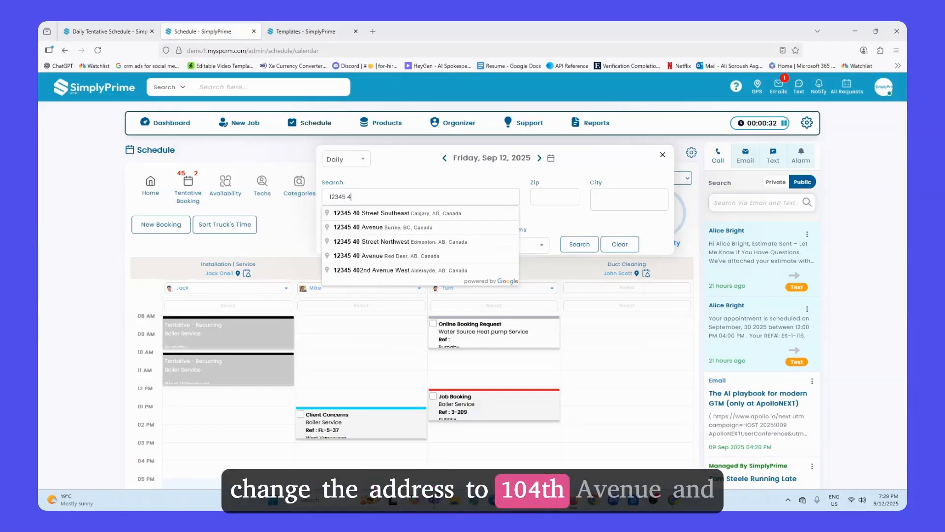
key("BackSpace")
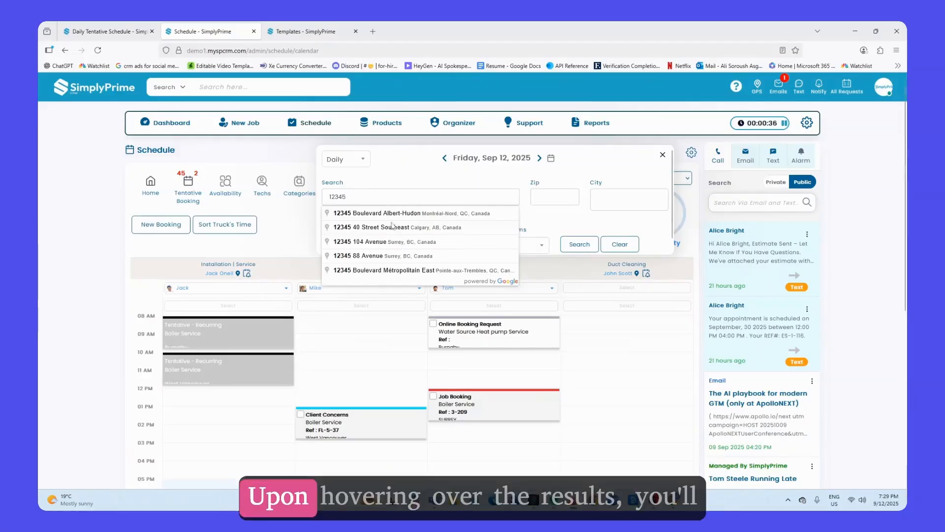
left_click(387, 241)
left_click(579, 244)
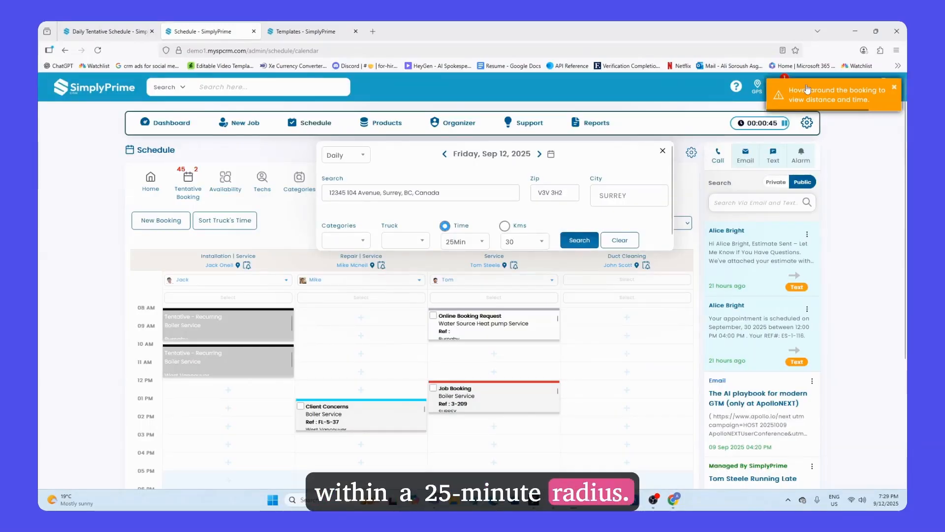
mouse_move(473, 356)
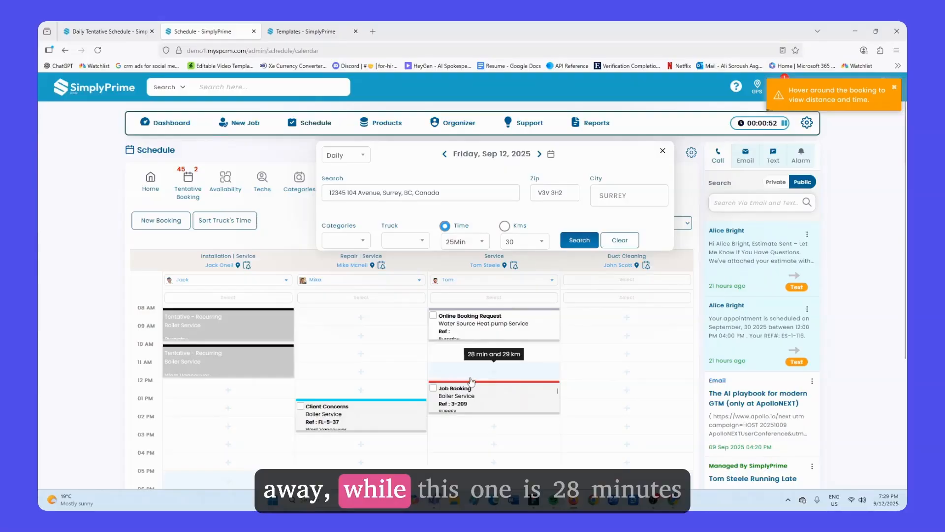
mouse_move(365, 397)
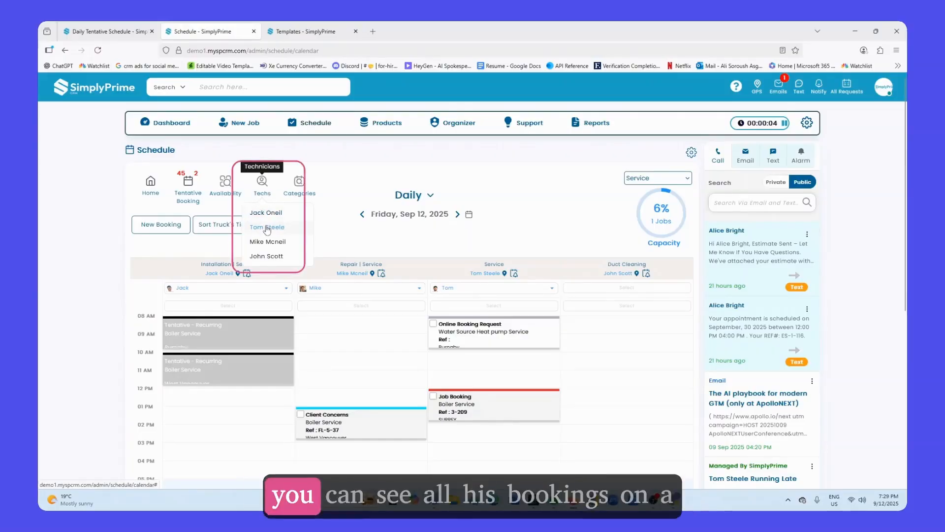
left_click(266, 227)
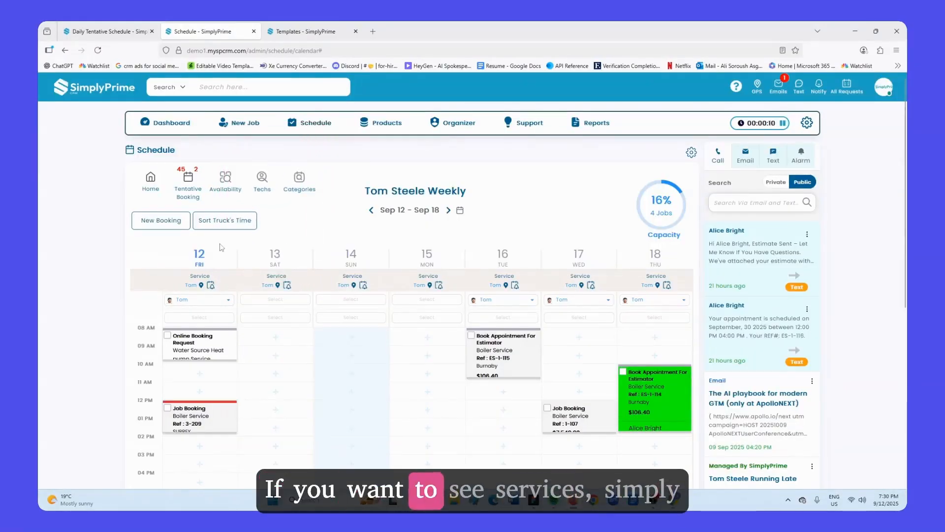
left_click(299, 178)
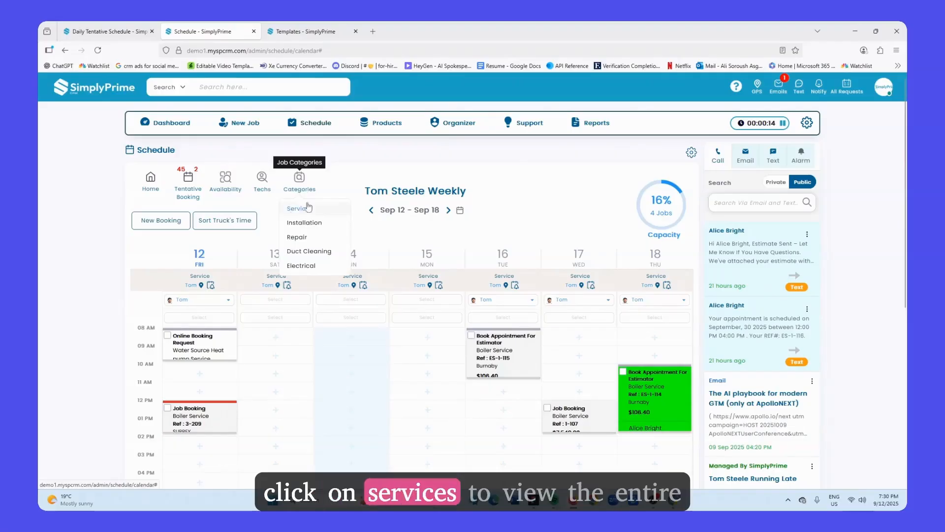
left_click(298, 209)
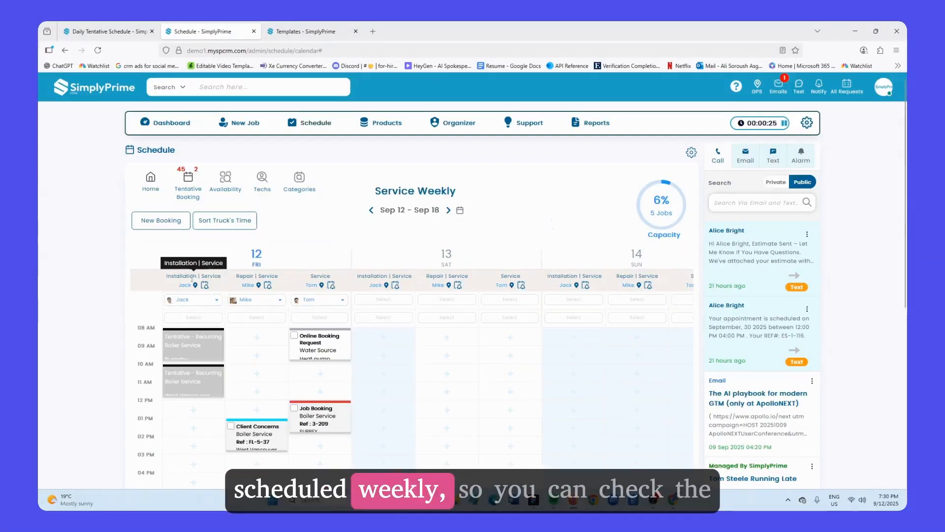
Step: Run Sort Truck's Time on the Service weekly schedule
left_click_drag(281, 243, 250, 250)
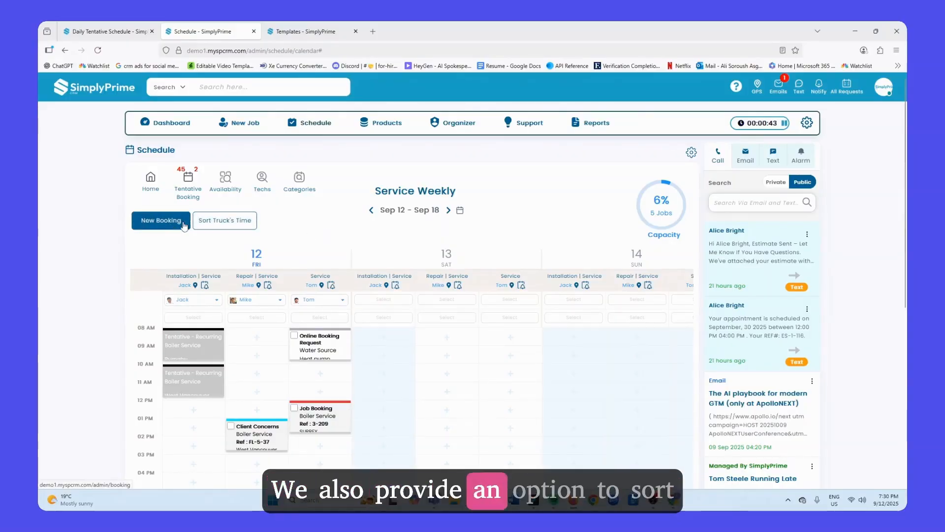
left_click(236, 224)
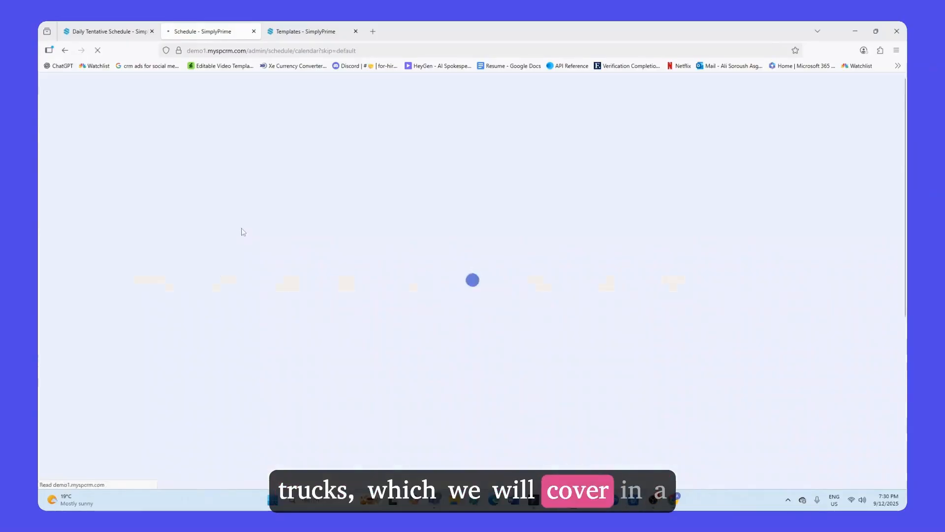